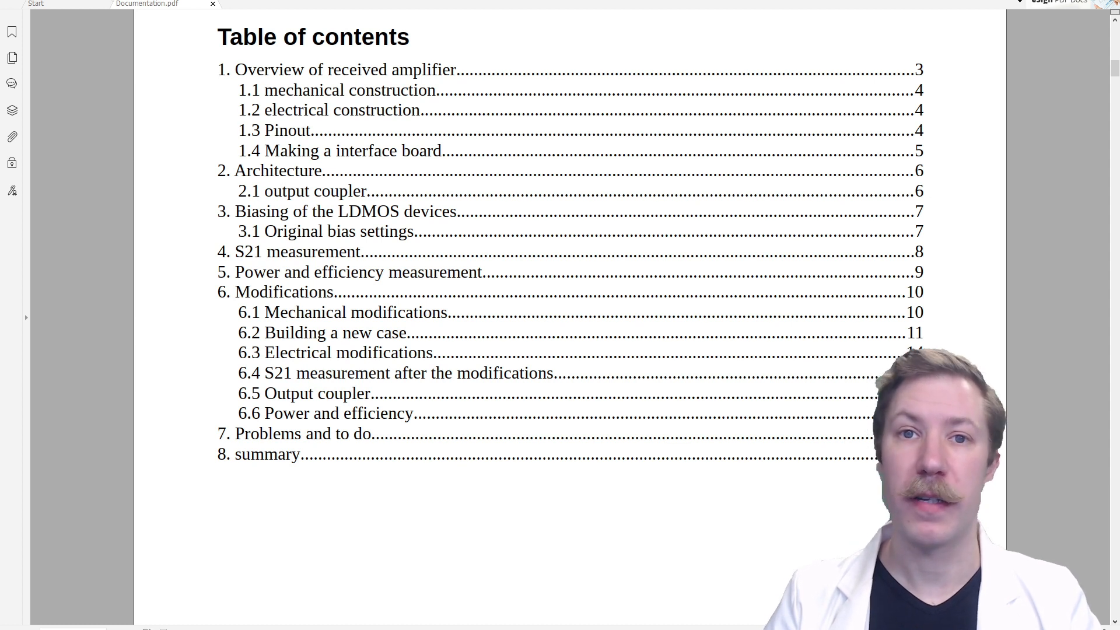
# Page forward past the table of contents to the electrical construction and pinout sections.
pyautogui.press('pagedown')
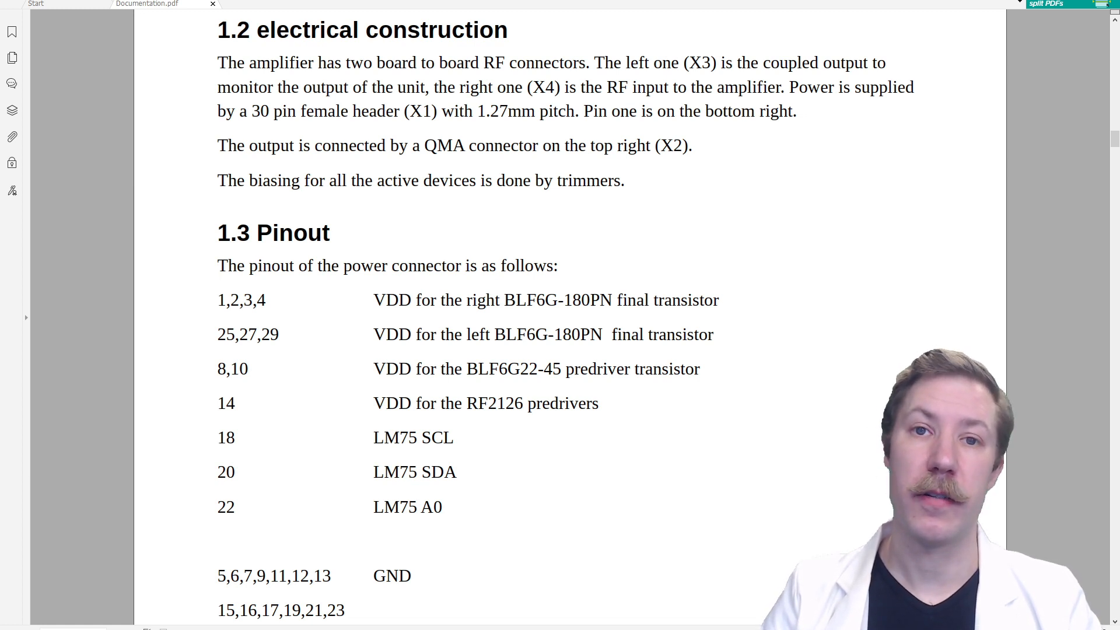
# Page forward to section 2 Architecture with the amplifier block diagram.
pyautogui.press('pagedown')
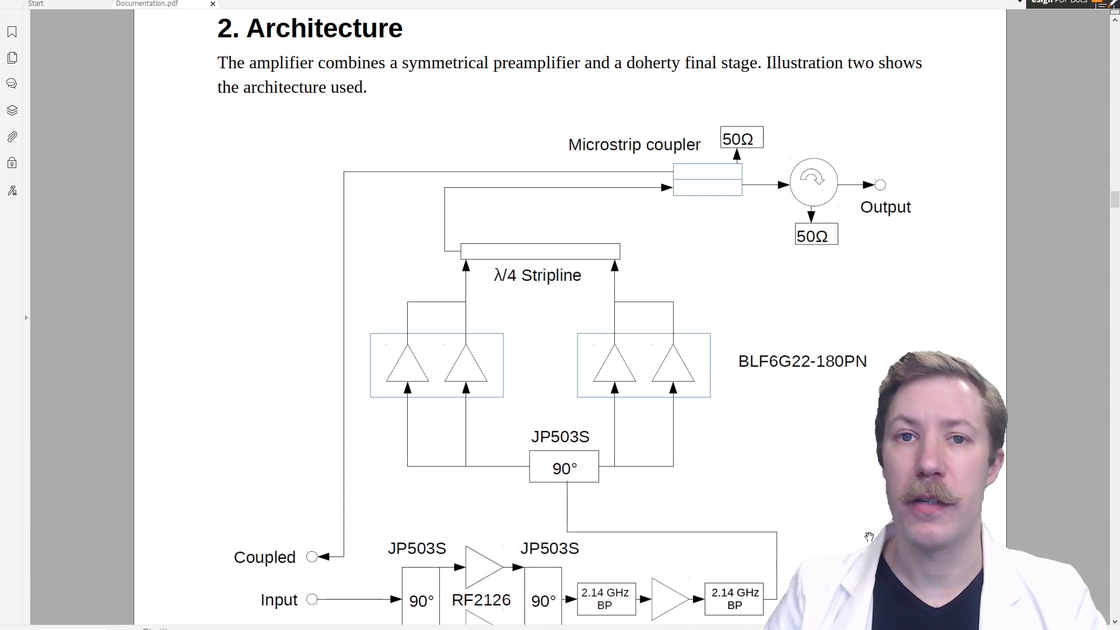
pyautogui.scroll(-2, 868, 536)
pyautogui.scroll(-1, 870, 537)
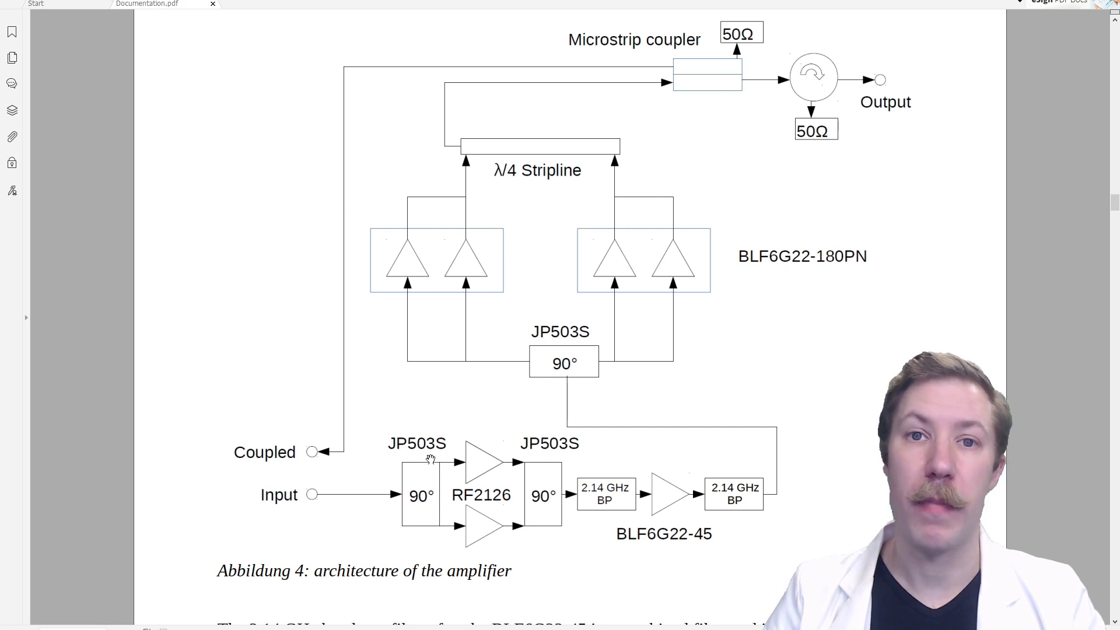
# Page forward to section 3, biasing of the LDMOS devices, with the gate voltage circuit.
pyautogui.press('pagedown')
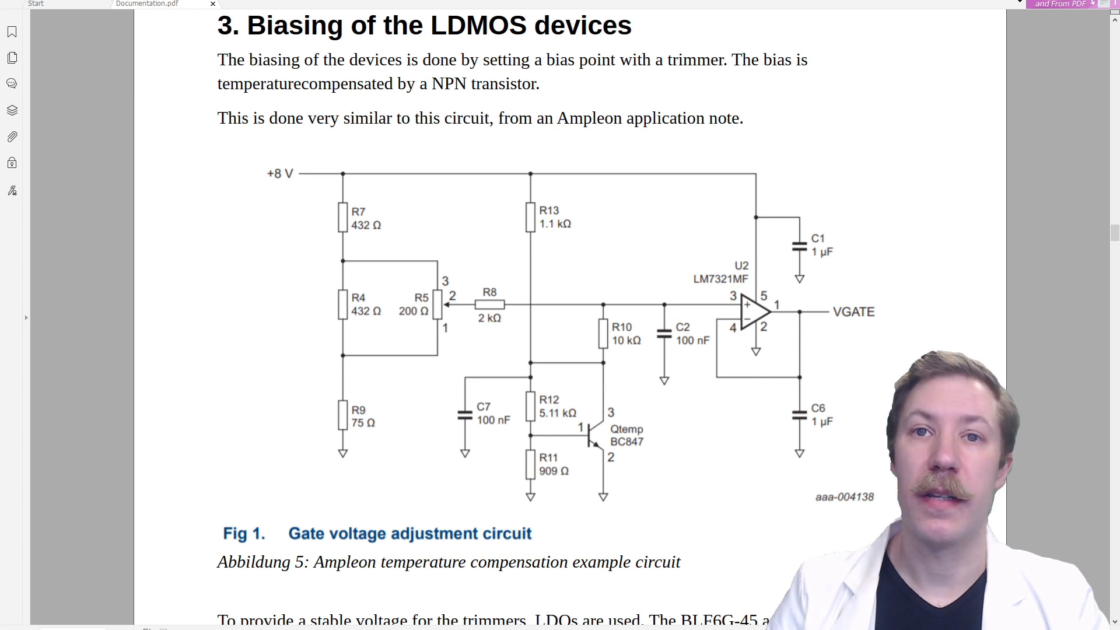
pyautogui.scroll(-2, 525, 315)
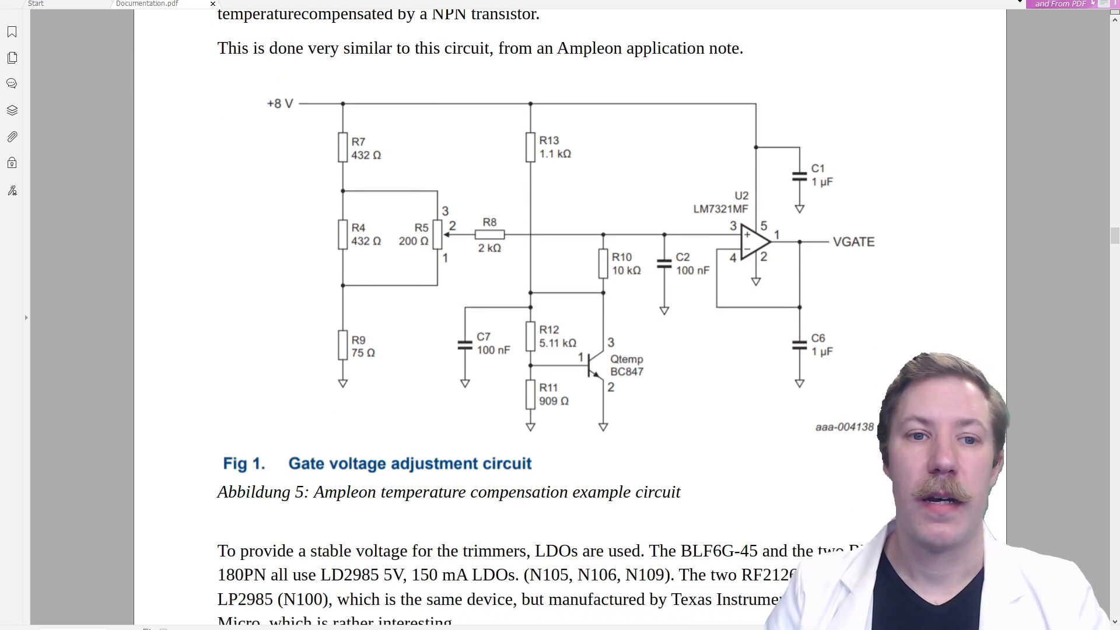
pyautogui.scroll(-5, 525, 315)
pyautogui.scroll(-3, 525, 315)
pyautogui.scroll(-5, 525, 316)
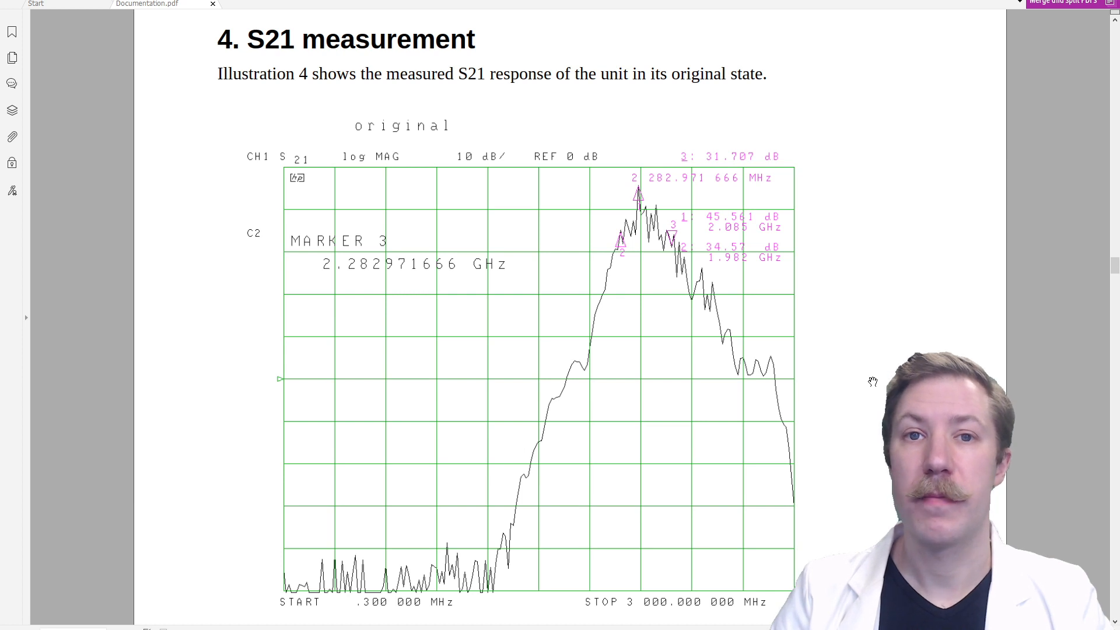
# Page forward to section 5, power and efficiency measurement, with the measurements table.
pyautogui.press('pagedown')
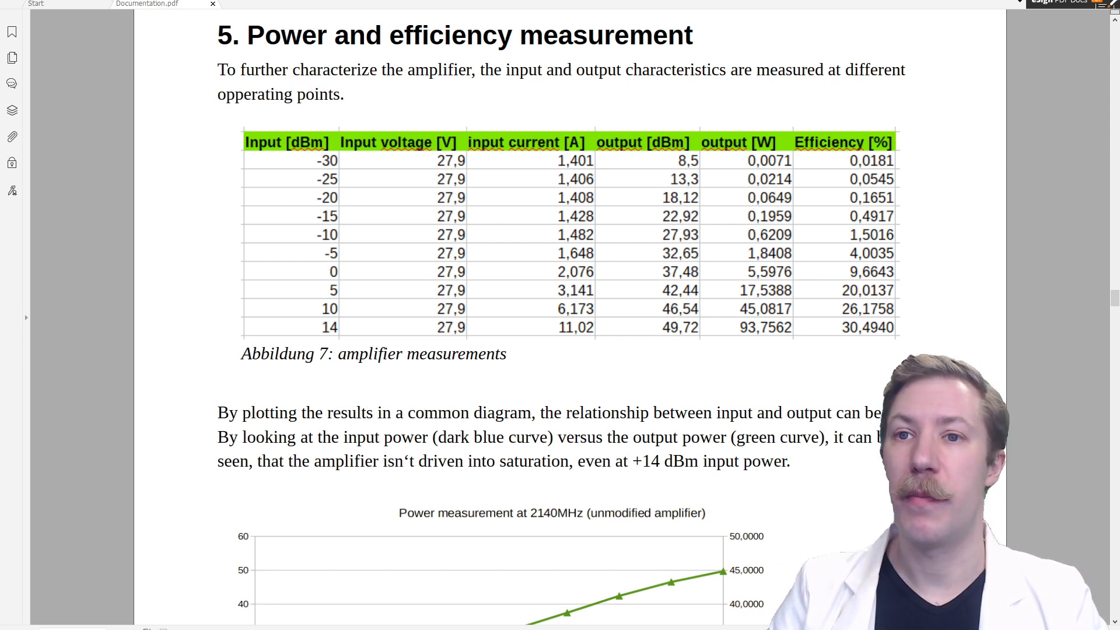
pyautogui.scroll(-5, 560, 315)
pyautogui.scroll(-3, 560, 315)
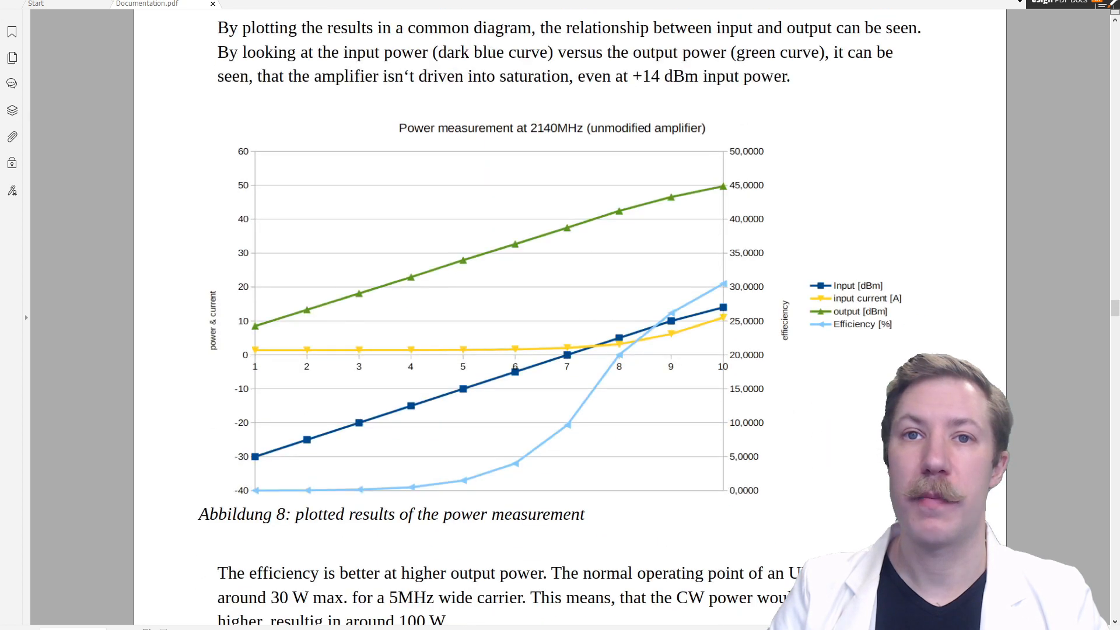
pyautogui.scroll(-3, 560, 316)
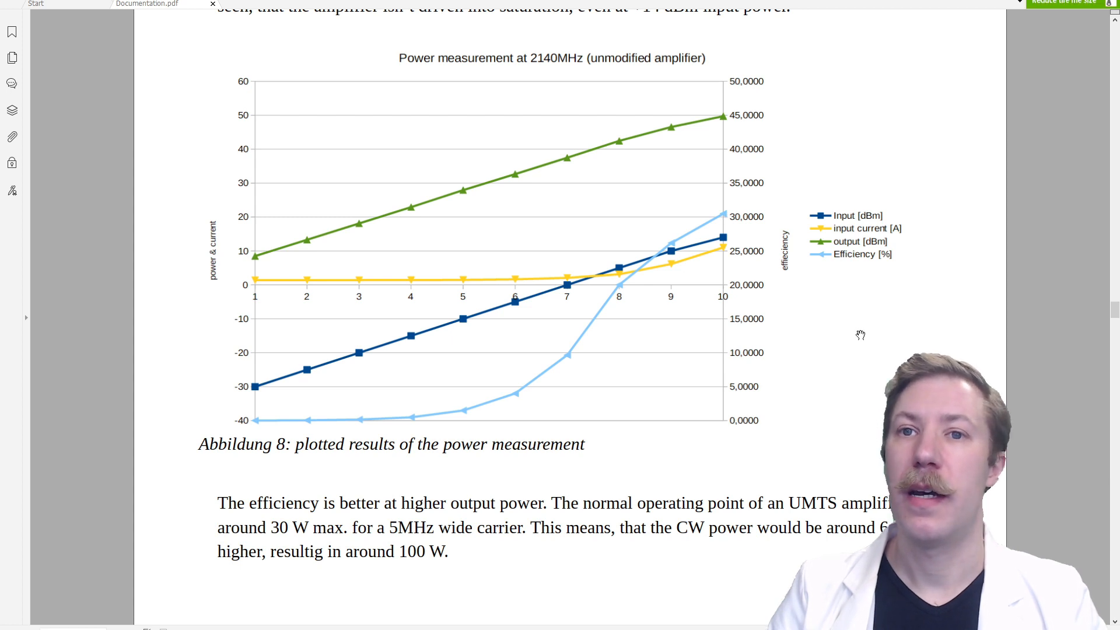
pyautogui.scroll(-10, 861, 335)
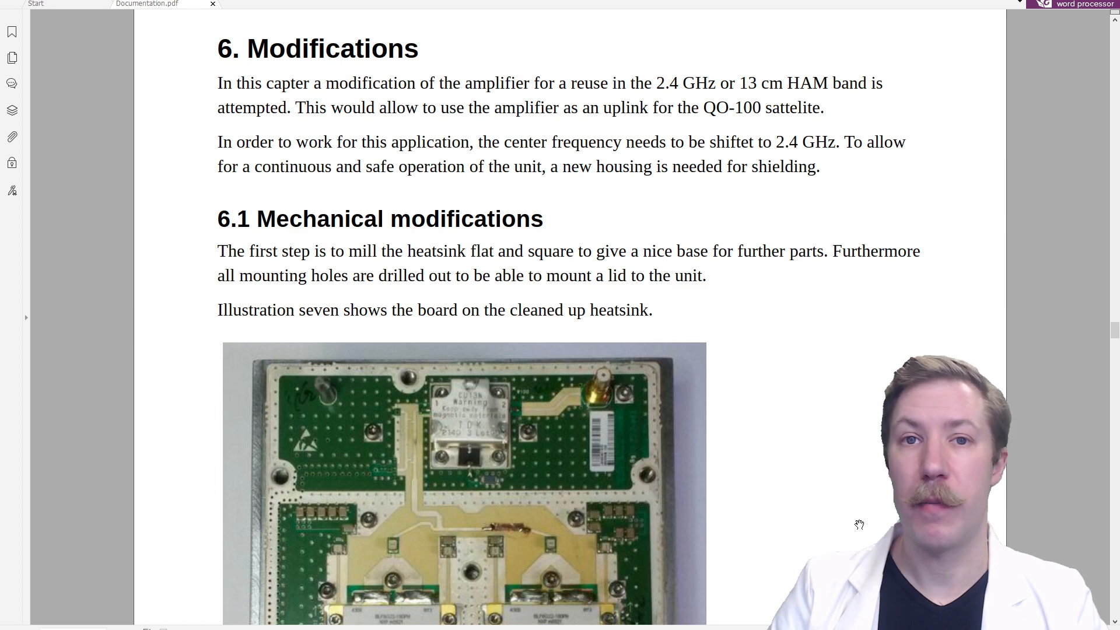
# Page forward past the shielding frame photo to the unit's front and back photos.
pyautogui.press('pagedown')
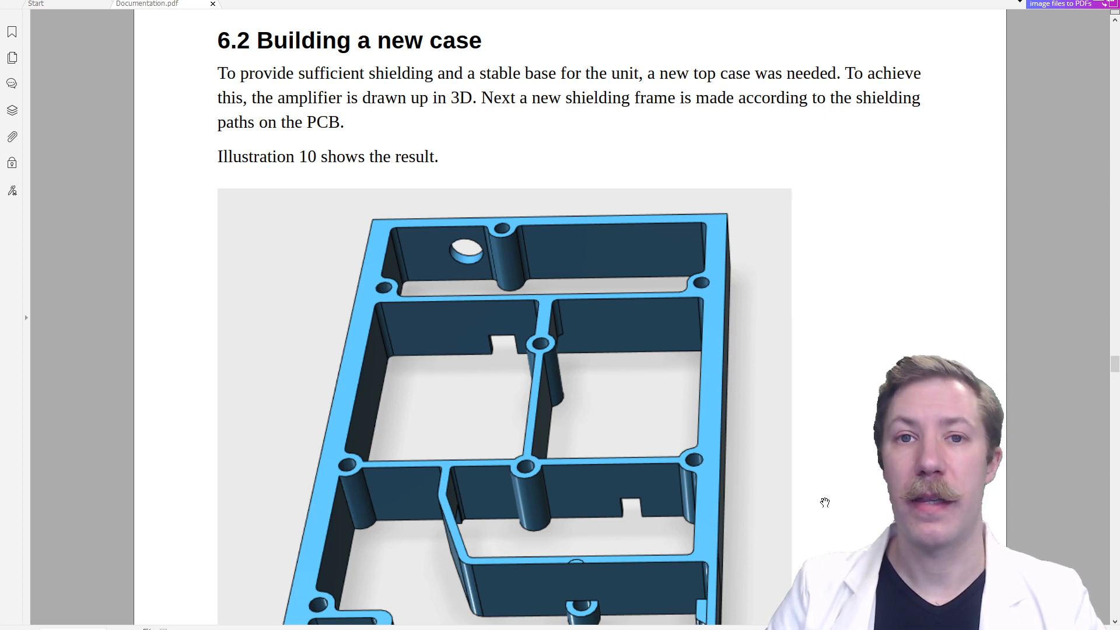
pyautogui.scroll(-5, 824, 503)
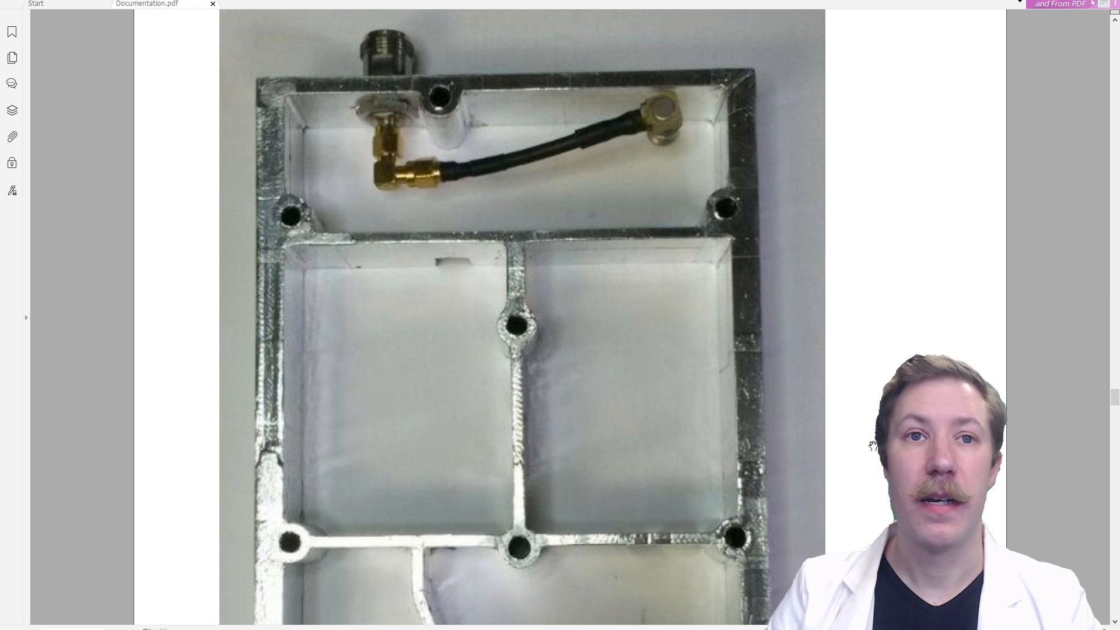
pyautogui.scroll(-3, 872, 446)
pyautogui.scroll(-3, 871, 434)
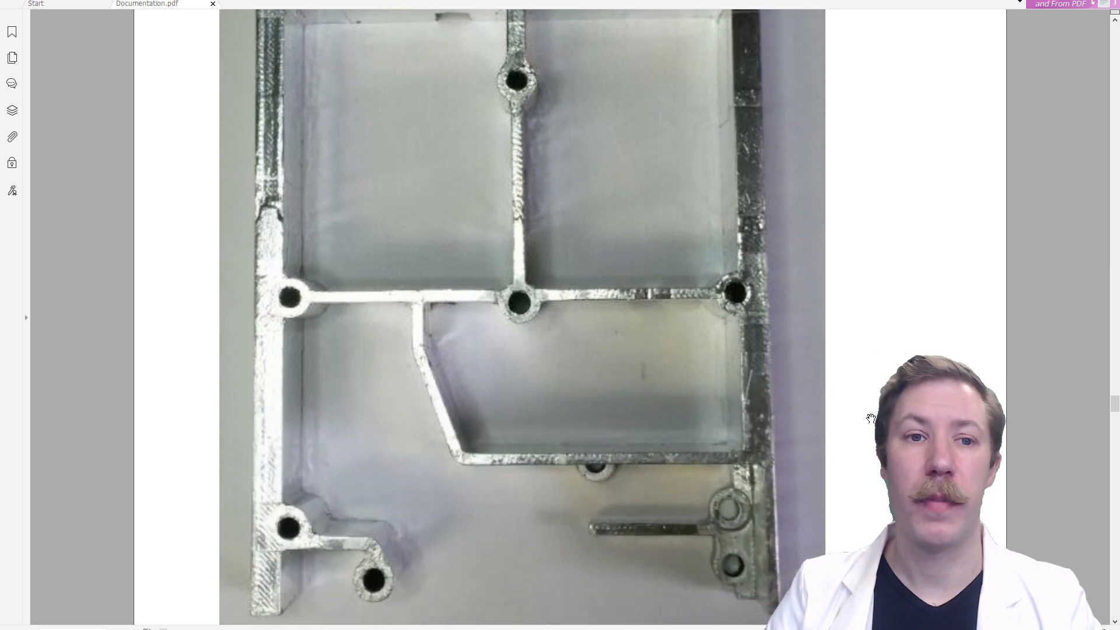
pyautogui.scroll(-2, 870, 418)
pyautogui.scroll(3, 873, 413)
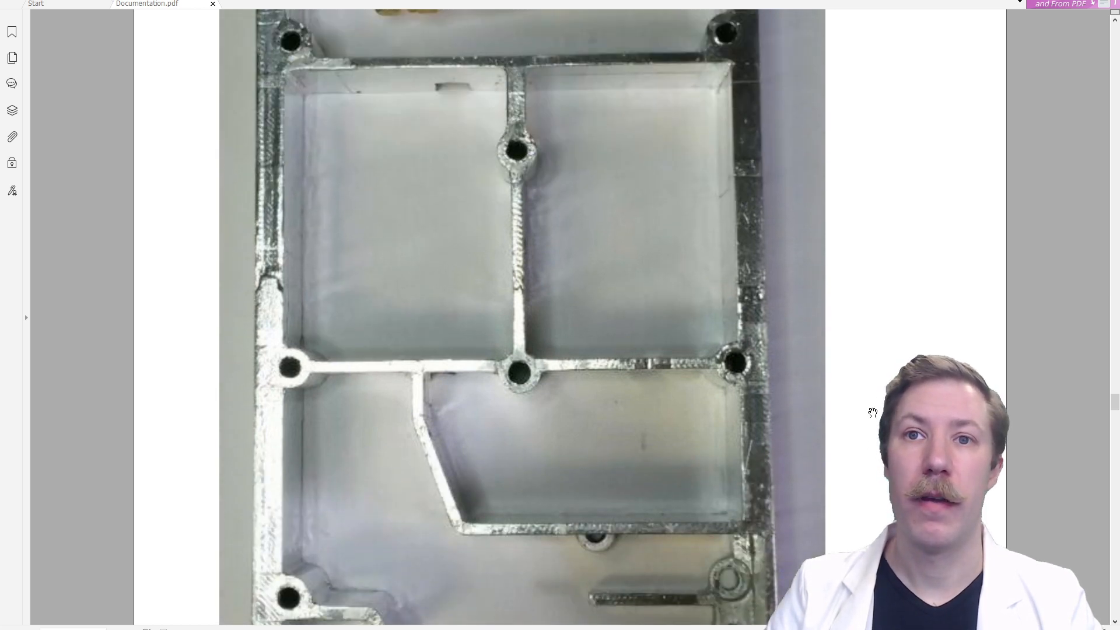
pyautogui.scroll(3, 873, 413)
pyautogui.scroll(1, 873, 413)
pyautogui.scroll(-4, 873, 414)
pyautogui.scroll(-5, 873, 413)
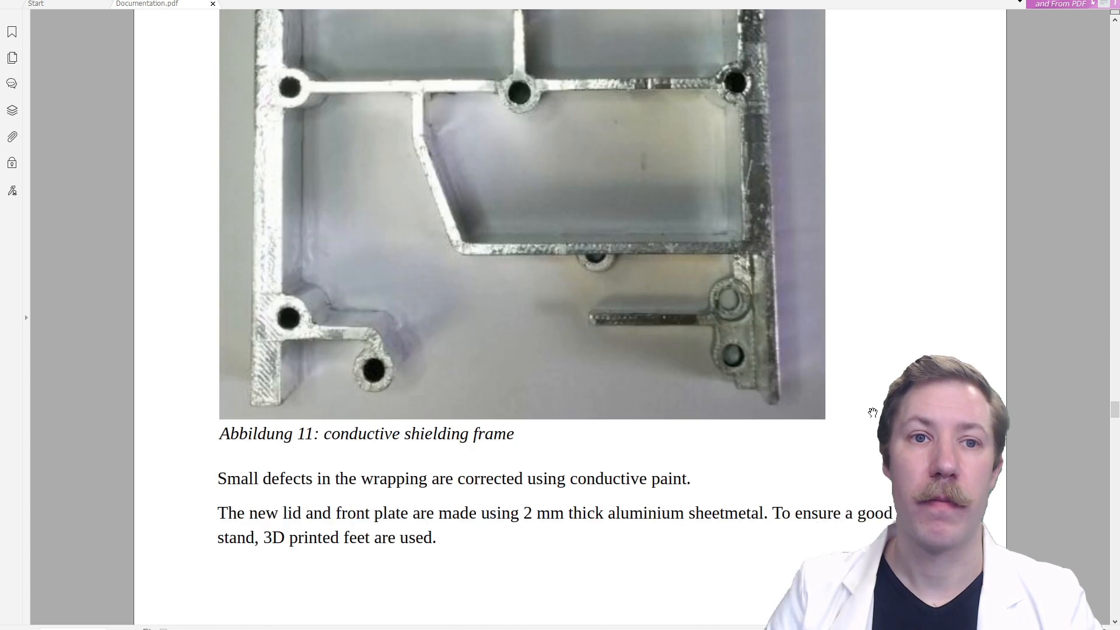
pyautogui.scroll(-4, 873, 413)
pyautogui.scroll(-5, 873, 413)
pyautogui.scroll(-4, 873, 413)
pyautogui.scroll(-2, 873, 413)
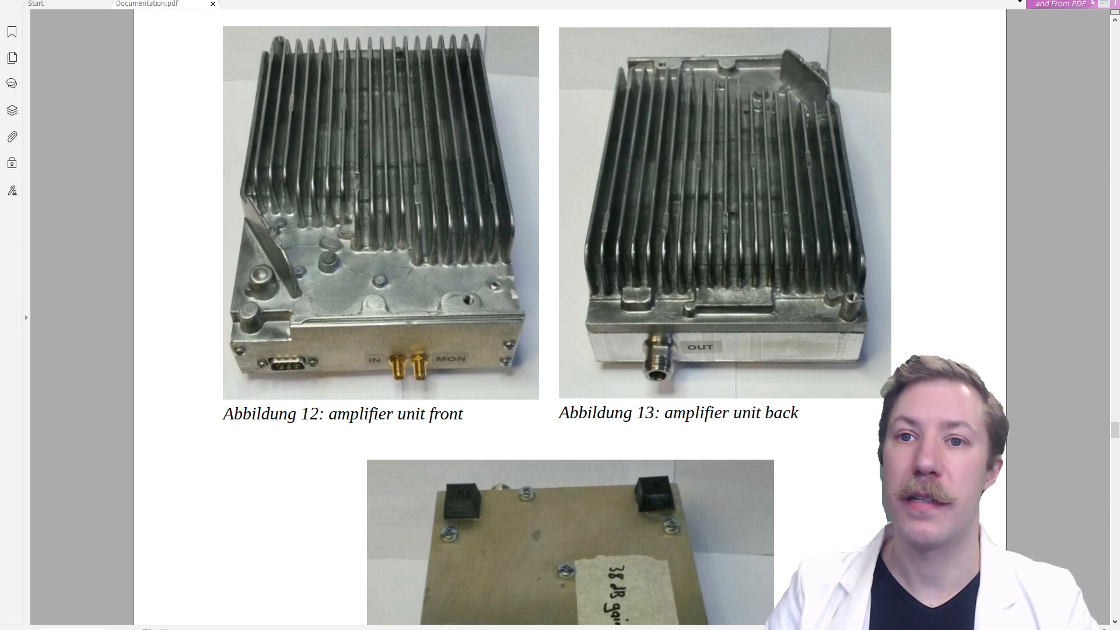
pyautogui.scroll(-5, 567, 379)
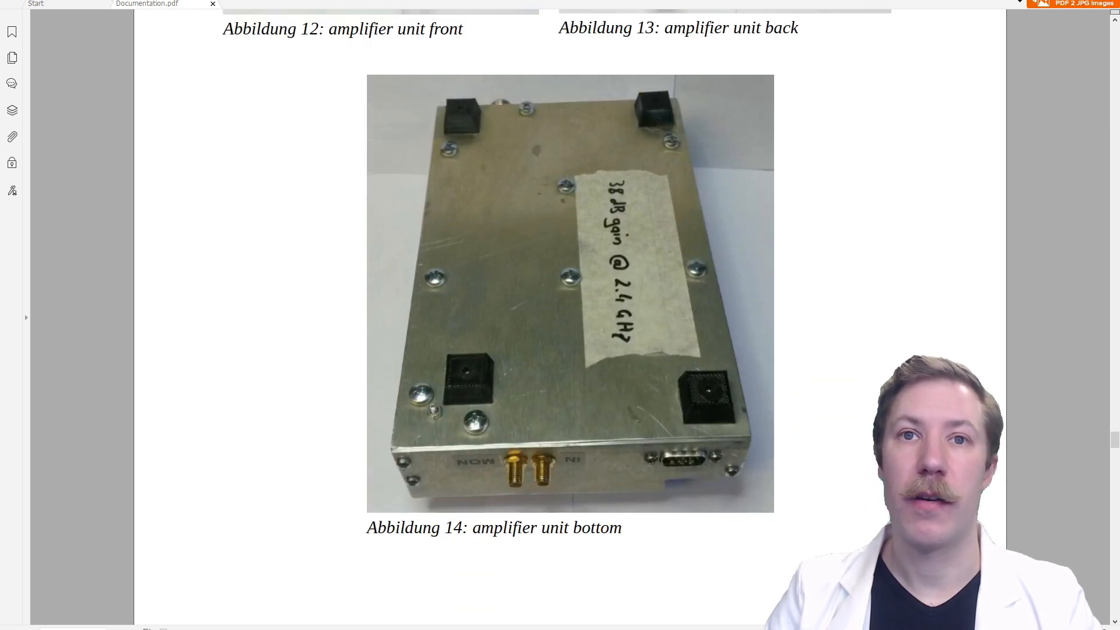
pyautogui.scroll(5, 567, 378)
pyautogui.scroll(4, 566, 379)
pyautogui.scroll(-3, 567, 378)
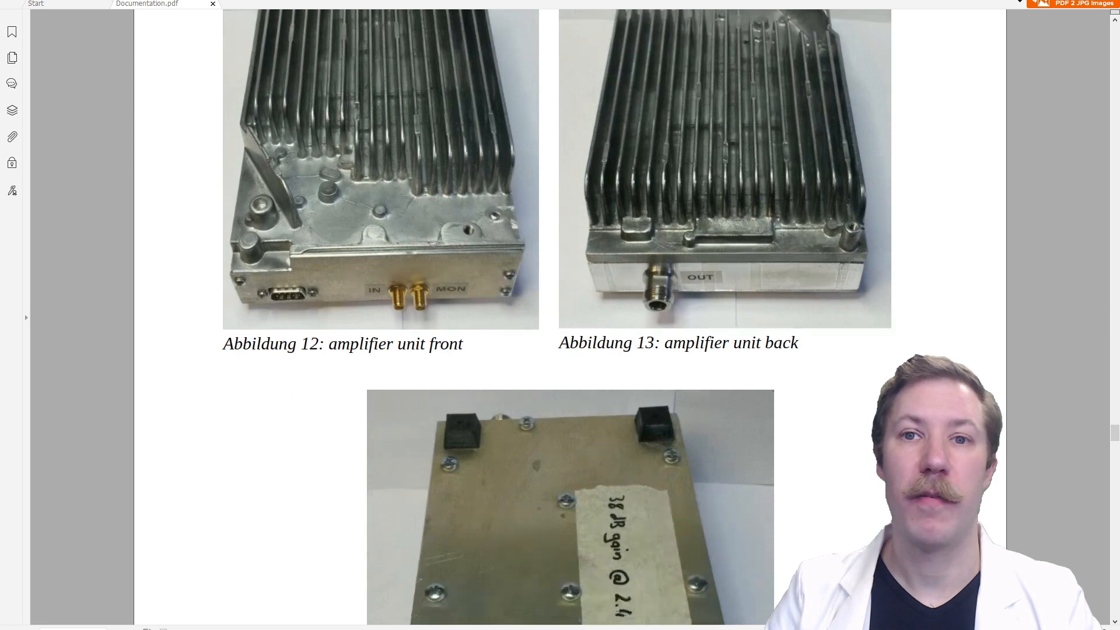
pyautogui.scroll(-8, 566, 378)
pyautogui.scroll(-8, 566, 378)
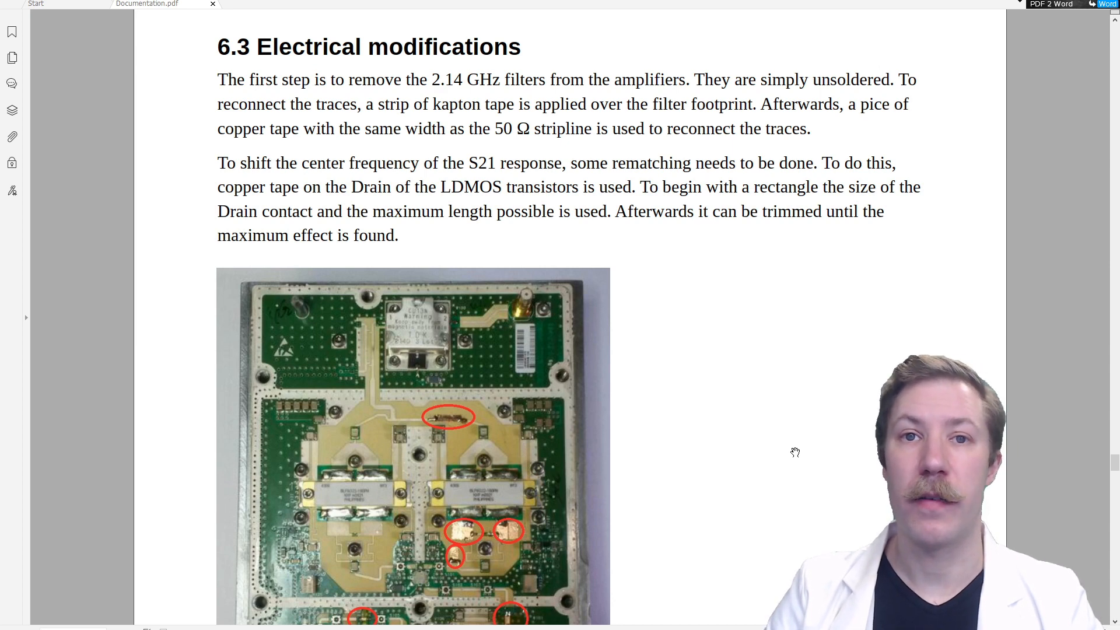
pyautogui.scroll(-3, 794, 452)
pyautogui.scroll(-1, 795, 451)
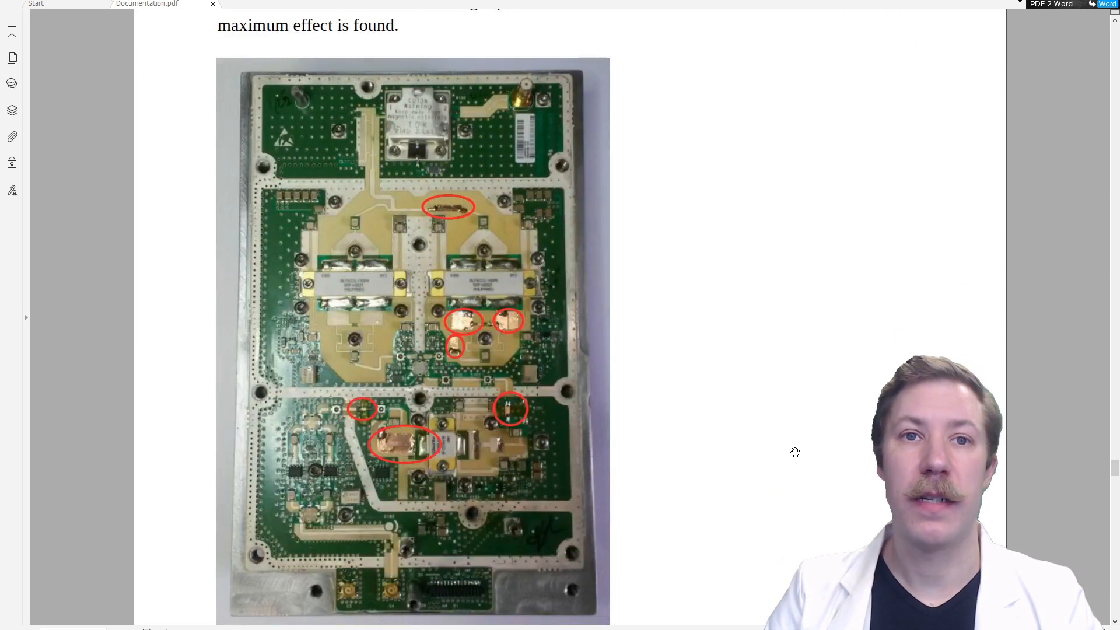
pyautogui.scroll(-1, 794, 451)
pyautogui.scroll(1, 794, 452)
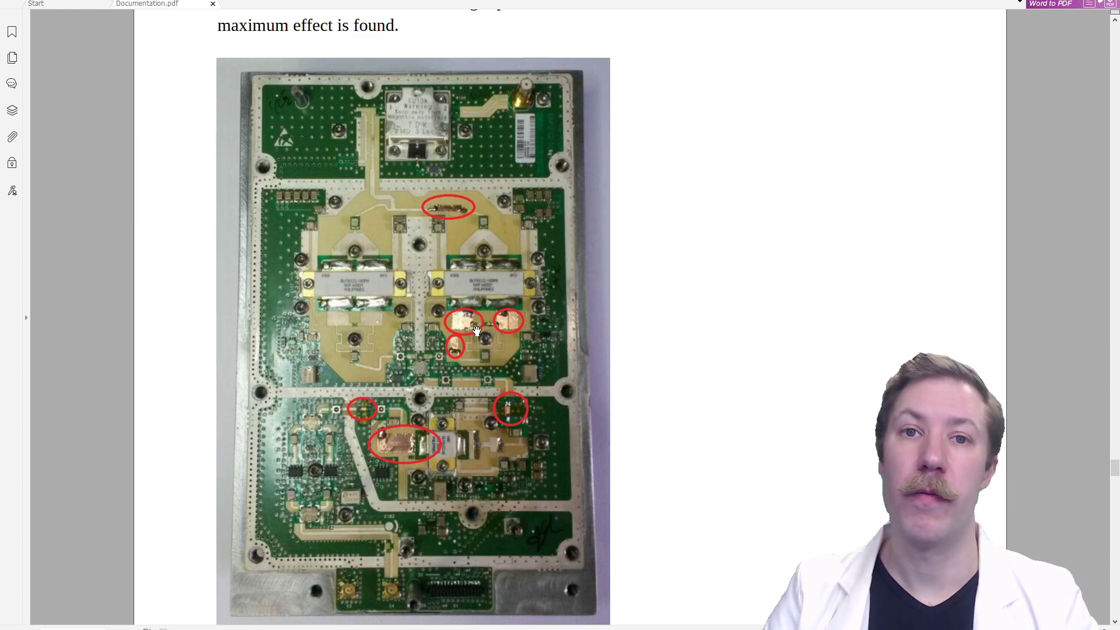
pyautogui.scroll(-8, 474, 331)
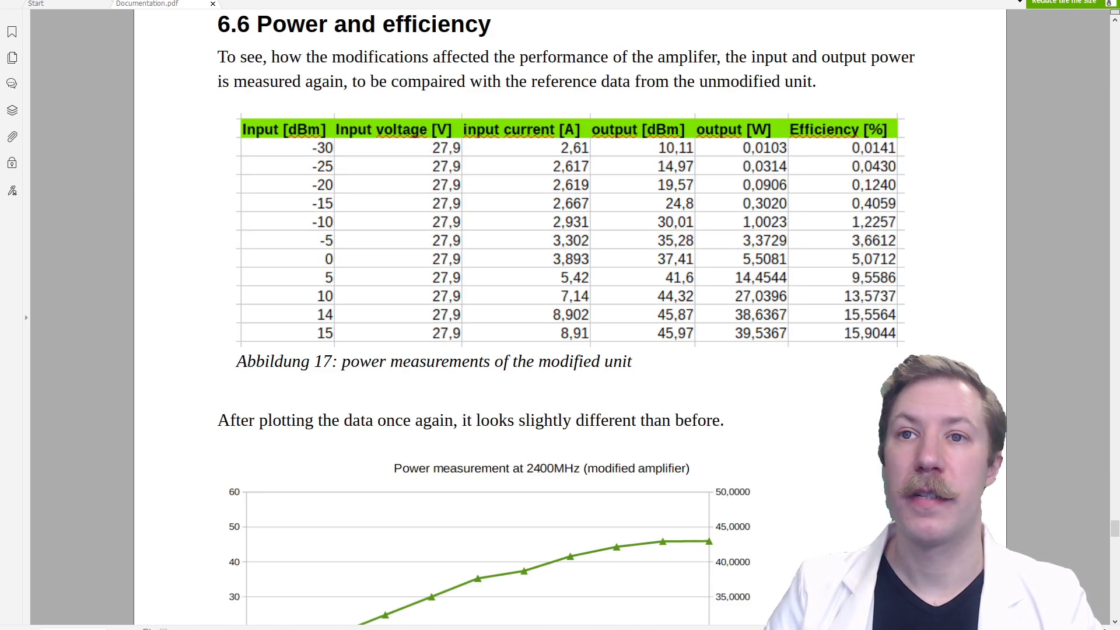
pyautogui.scroll(-5, 858, 527)
pyautogui.scroll(-5, 853, 521)
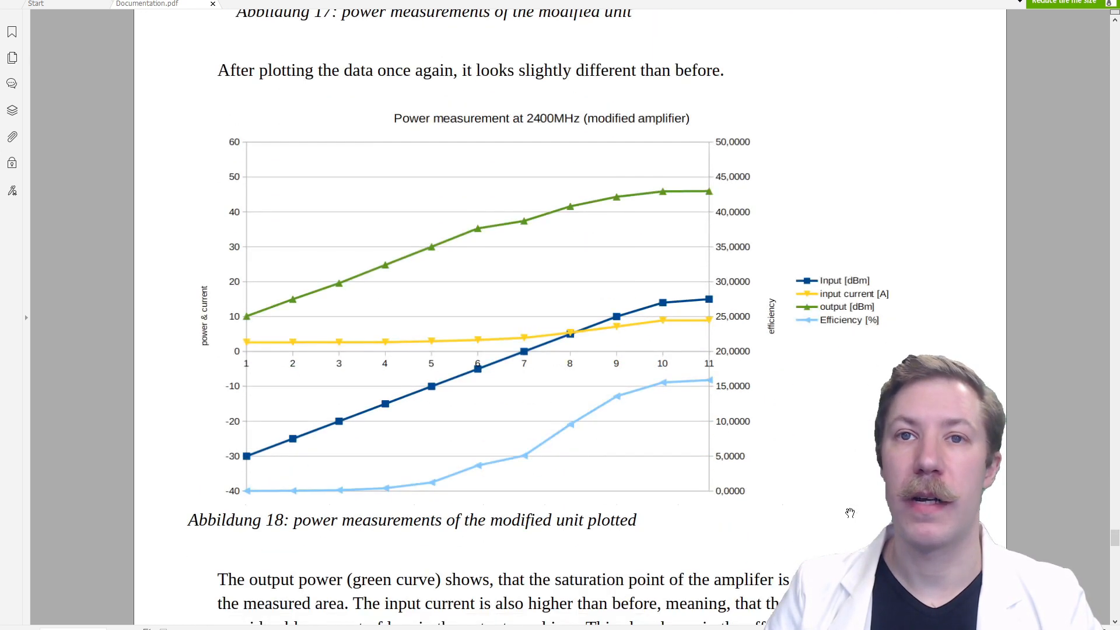
pyautogui.scroll(-1, 845, 424)
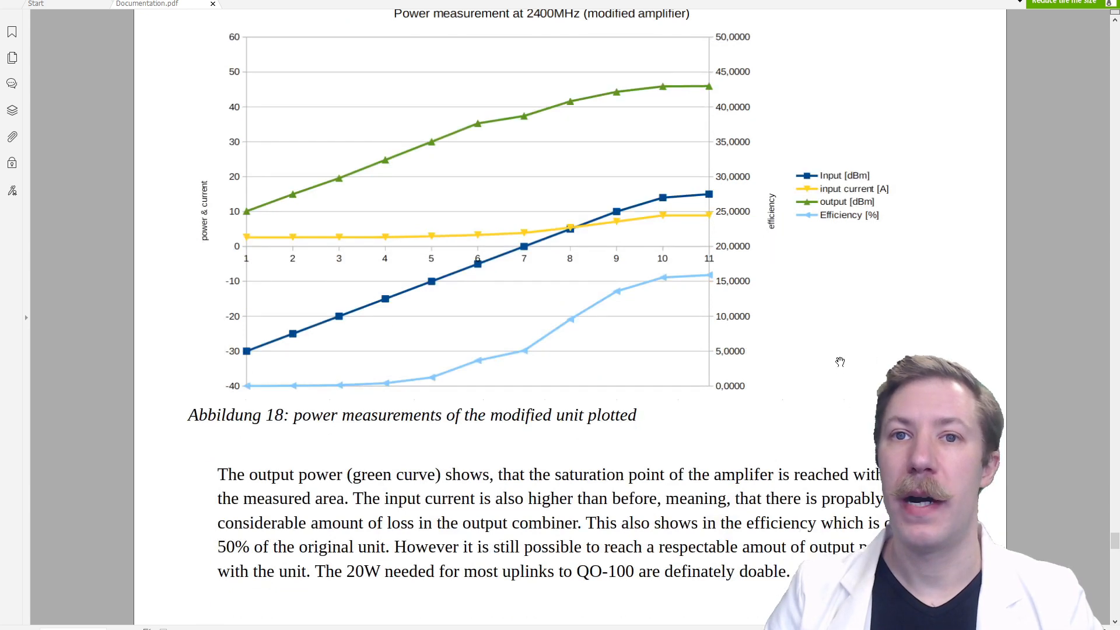